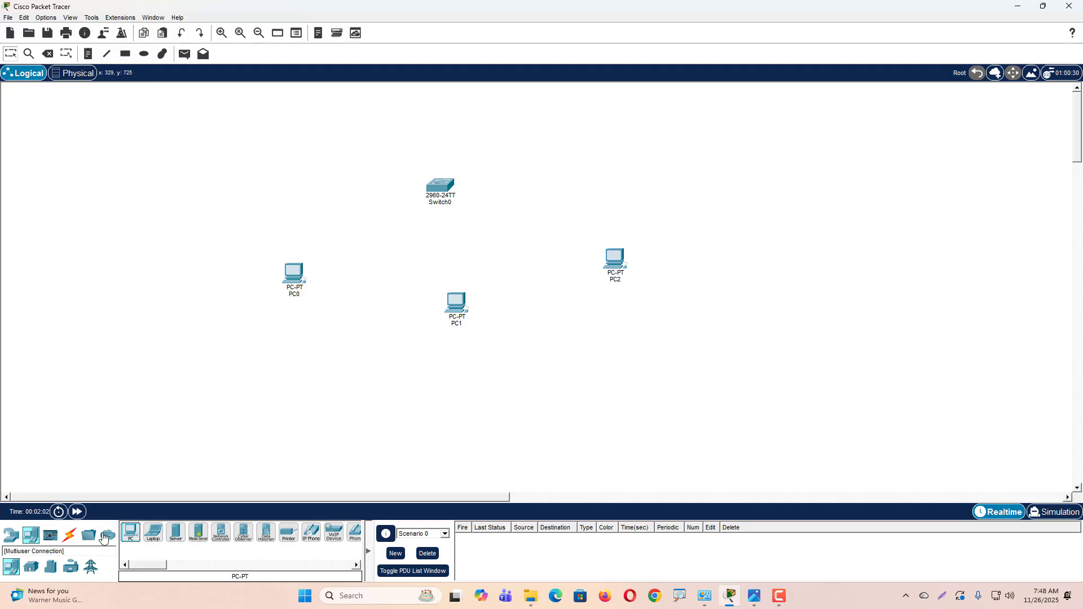
Connect Switch0's FastEthernet0/1 port to PC0's FastEthernet0 port with a copper straight-through cable
left_click(69, 535)
left_click(176, 533)
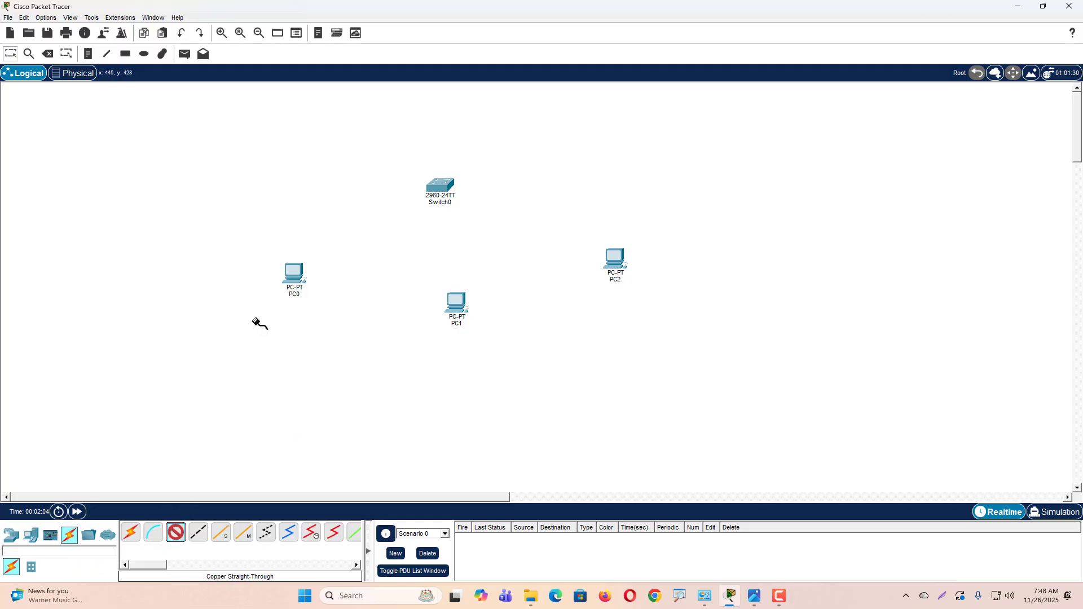
left_click(441, 188)
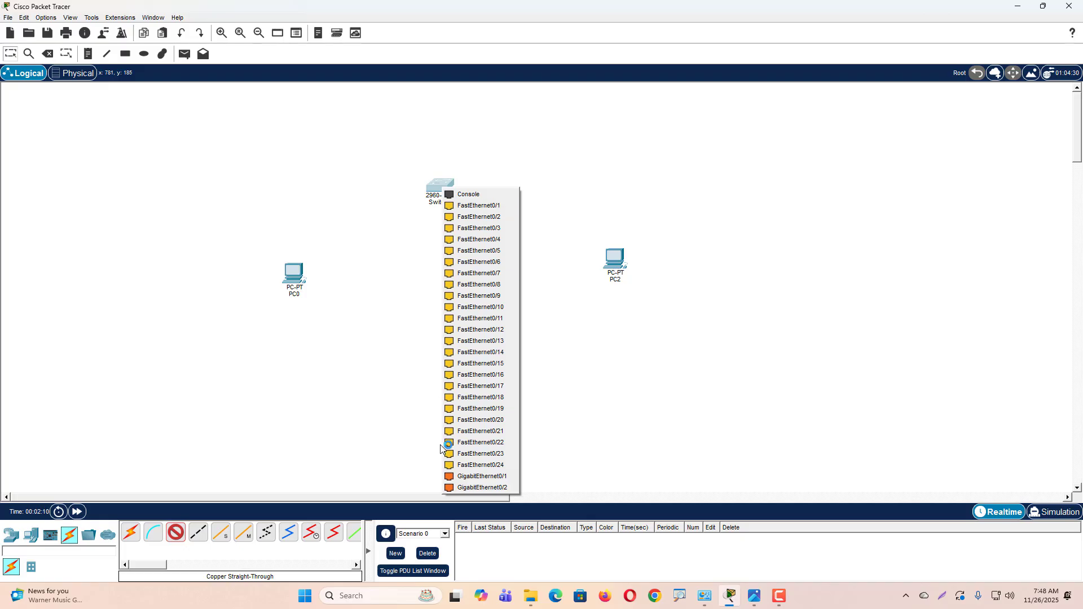
left_click(511, 207)
left_click(293, 276)
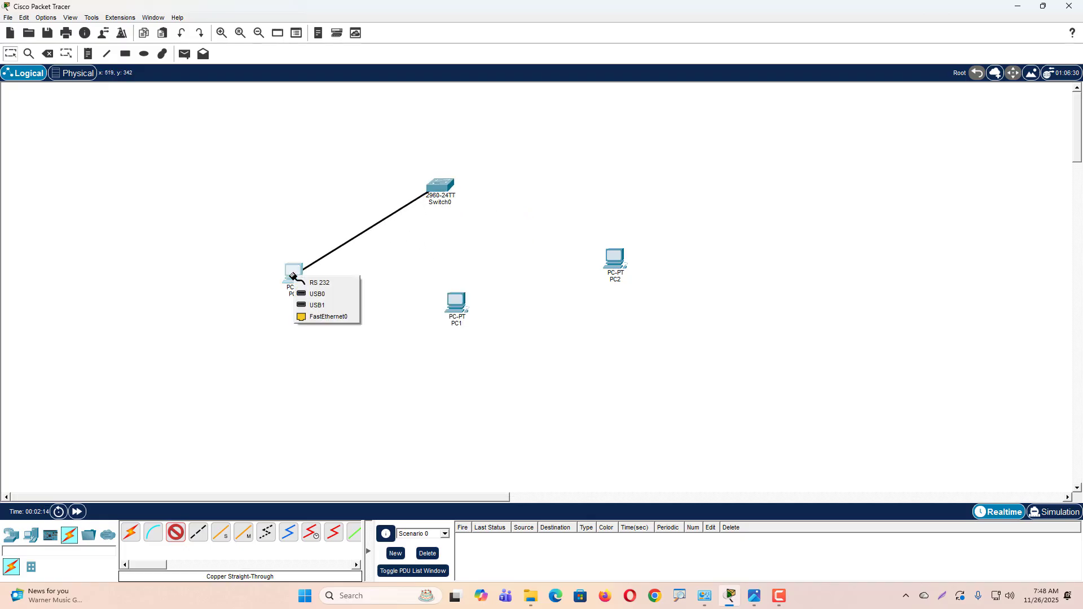
left_click(324, 317)
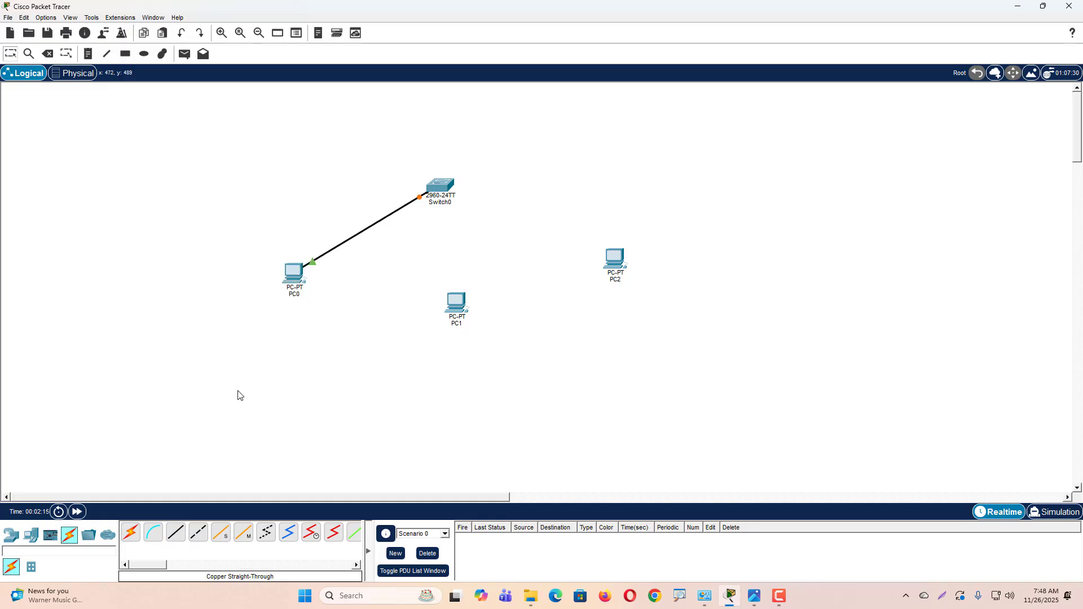
Connect Switch0's FastEthernet0/2 port to PC1's FastEthernet0 port with a copper straight-through cable
left_click(176, 533)
left_click(444, 188)
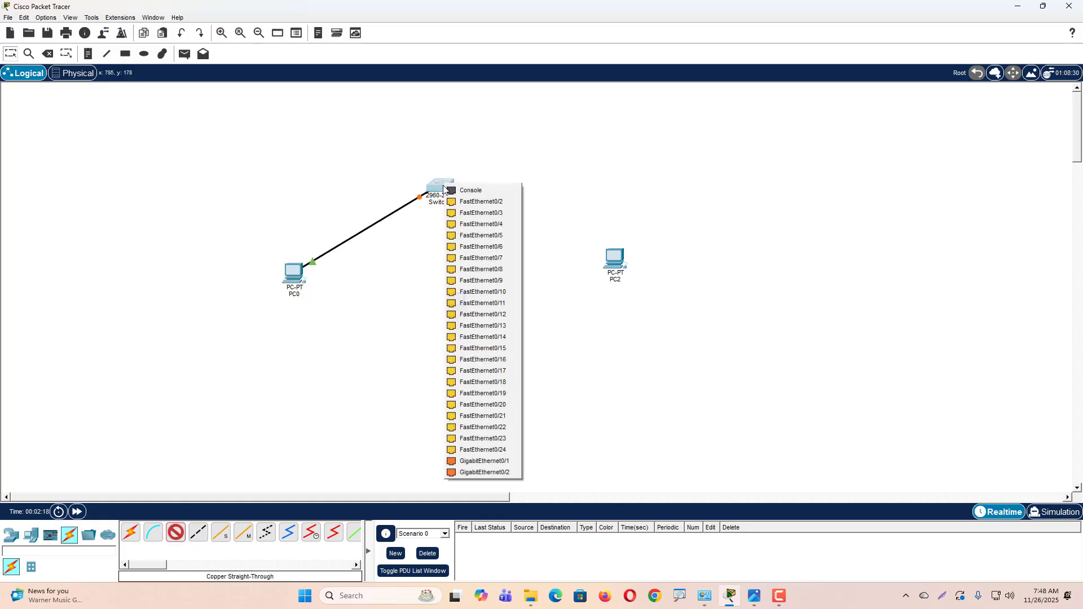
left_click(474, 202)
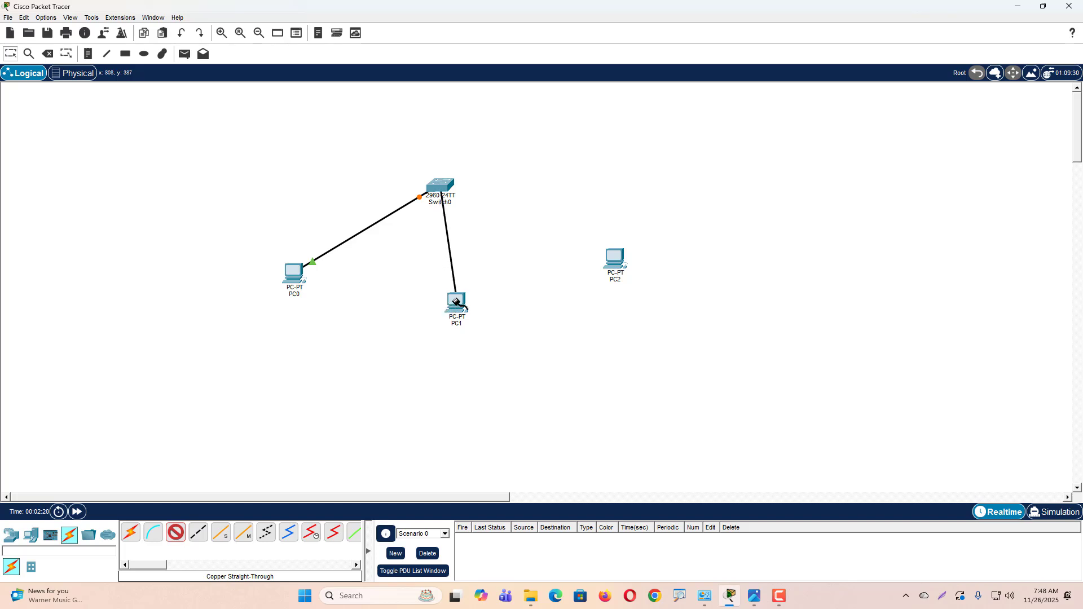
left_click(457, 302)
left_click(479, 341)
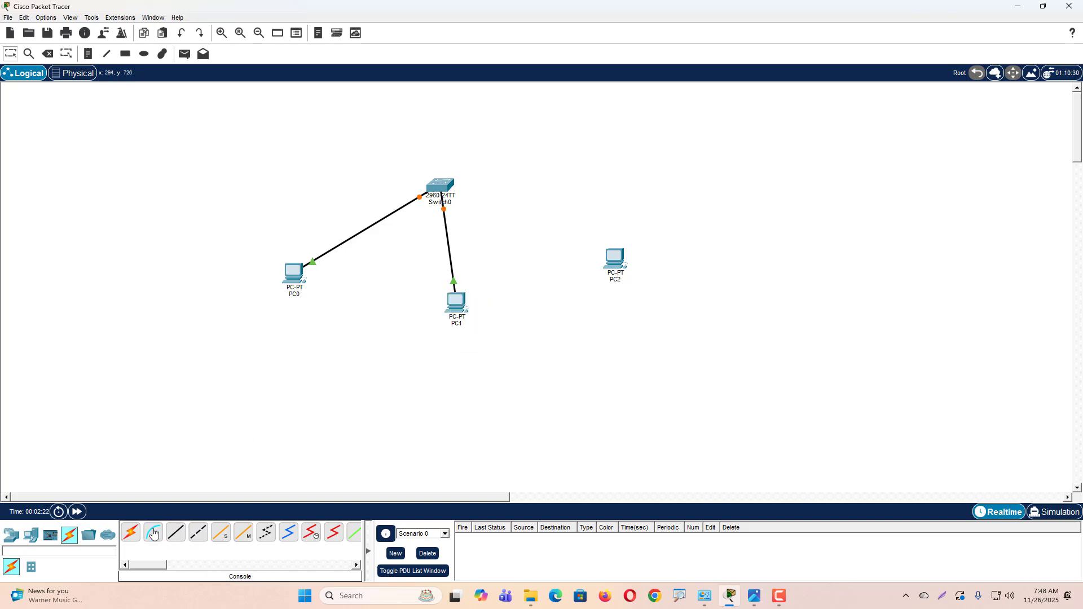
Connect Switch0's FastEthernet0/3 port to PC2's FastEthernet0 port with a copper straight-through cable
left_click(175, 533)
left_click(442, 188)
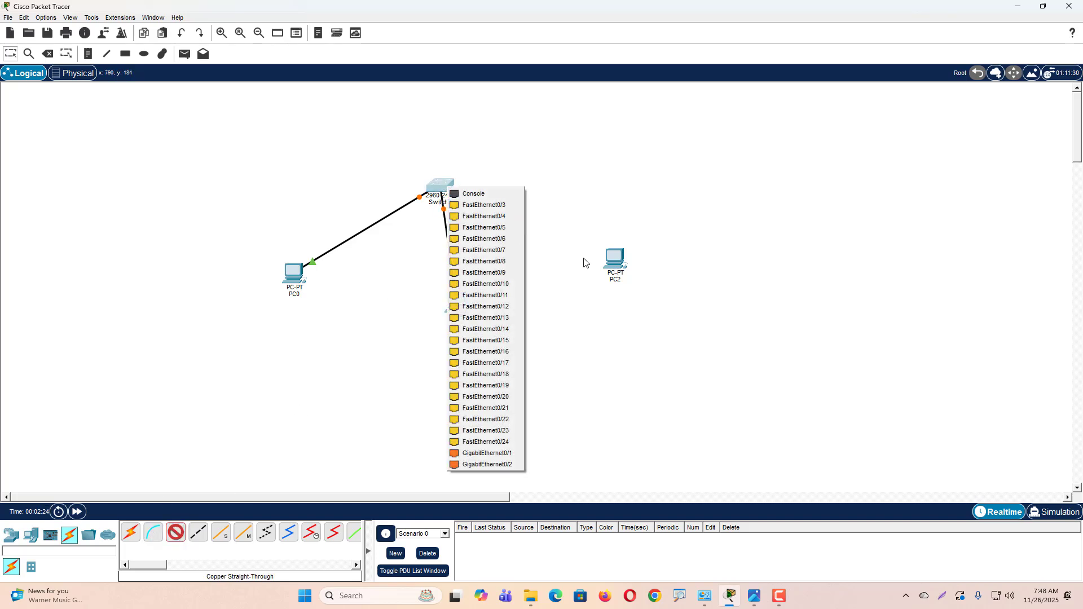
left_click(484, 205)
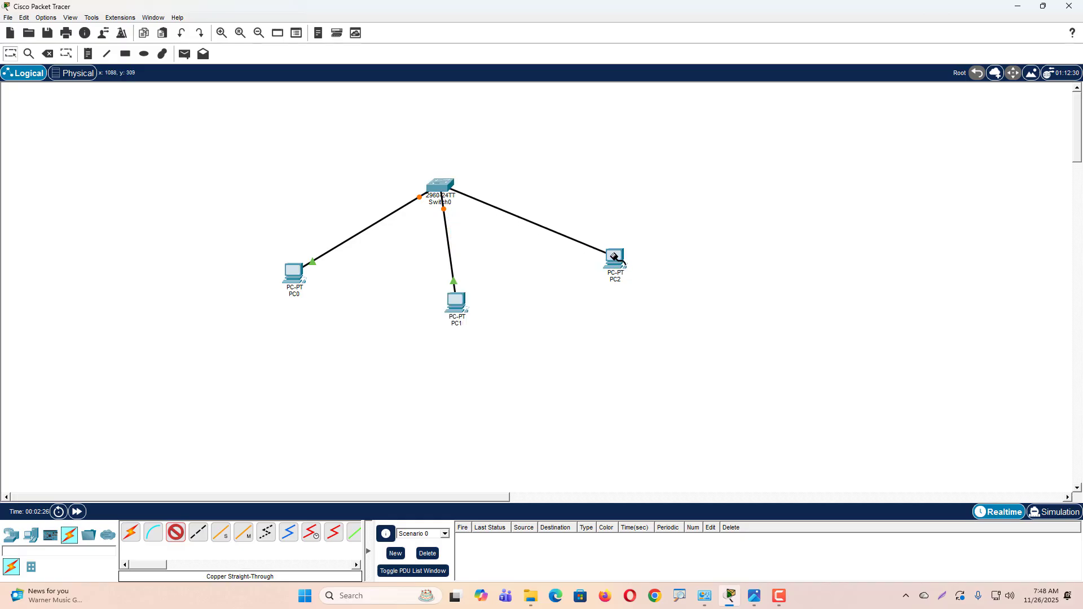
left_click(615, 257)
left_click(643, 295)
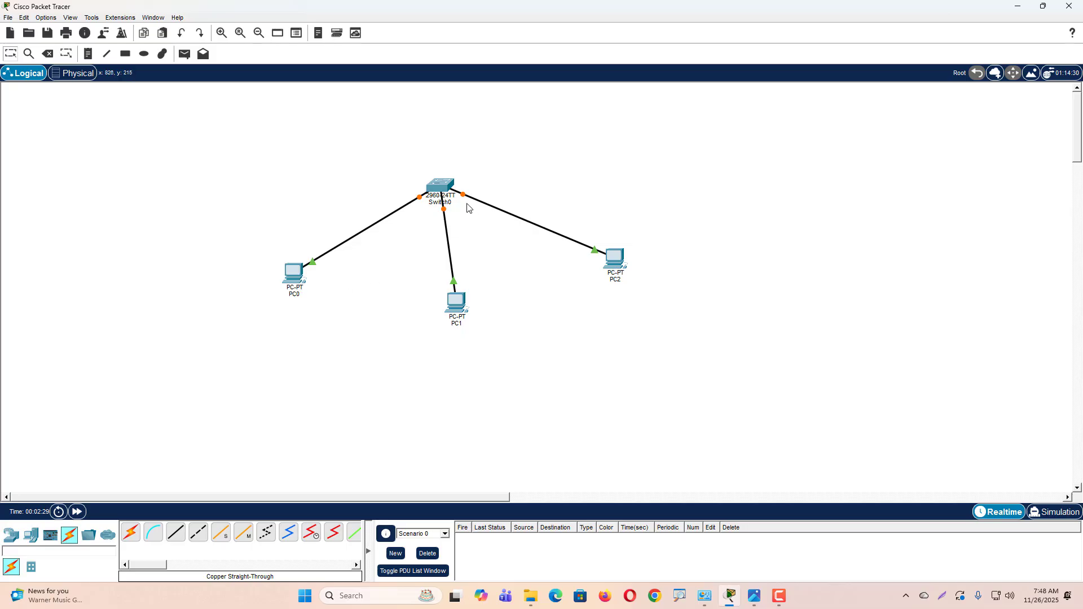
Examine the ports on Switch0's enlarged physical device view, and close the device window
left_click(441, 185)
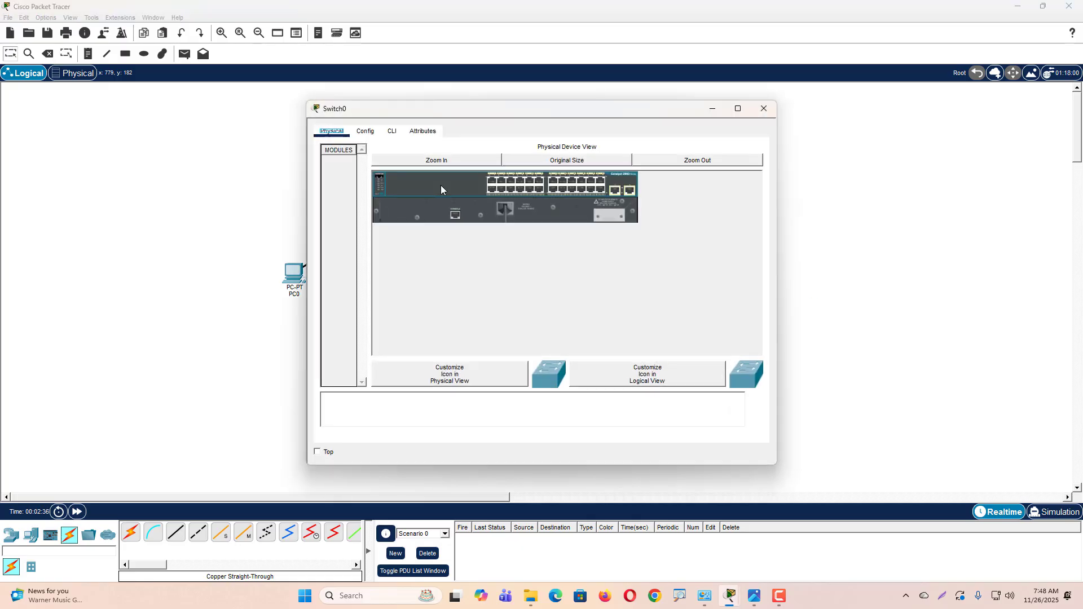
left_click(738, 108)
left_click(269, 55)
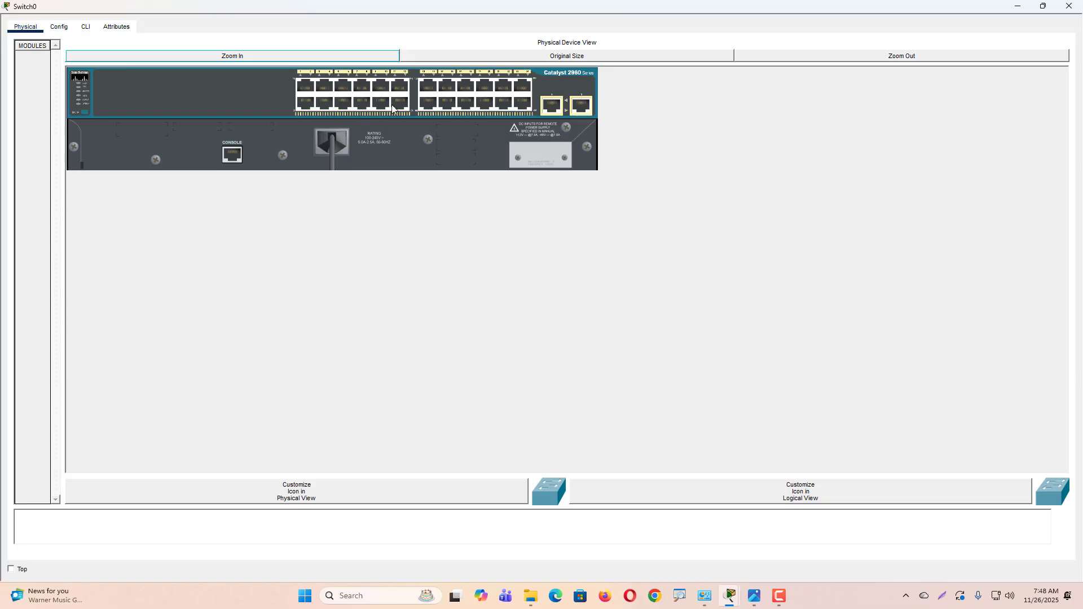
left_click(1061, 9)
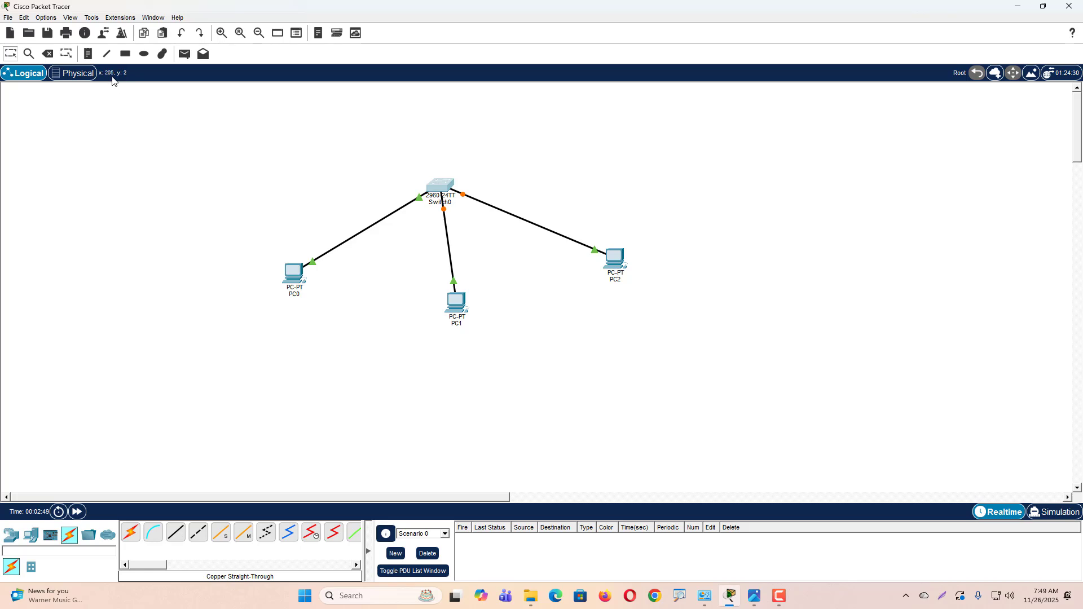
Place a note below PC0 listing 192.168.100.2, 255.255.255.0 and 192.168.100.1 on separate lines
left_click(89, 54)
left_click(269, 315)
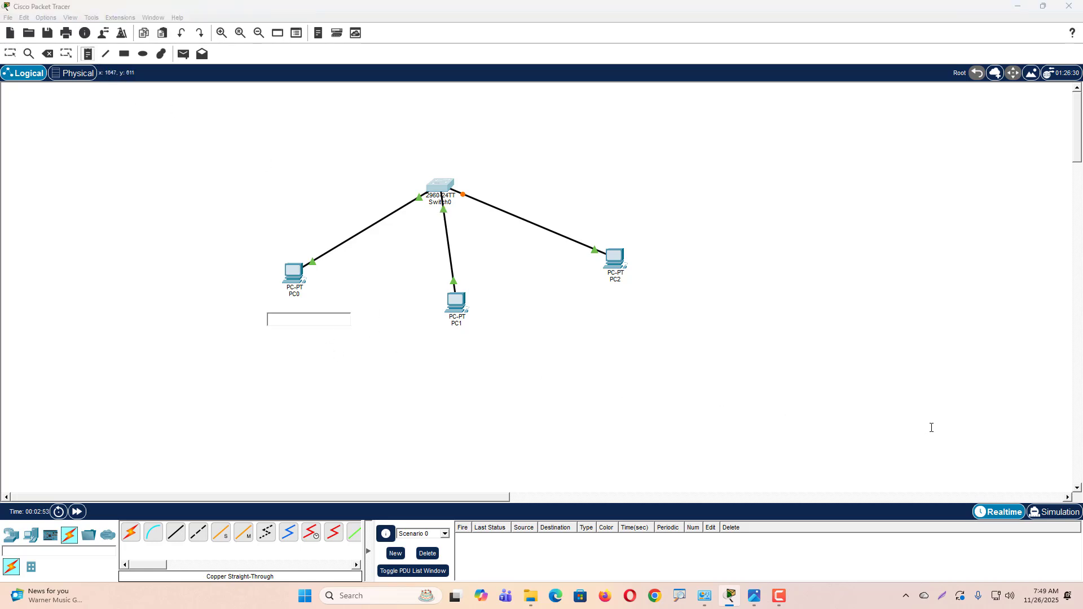
type("192.")
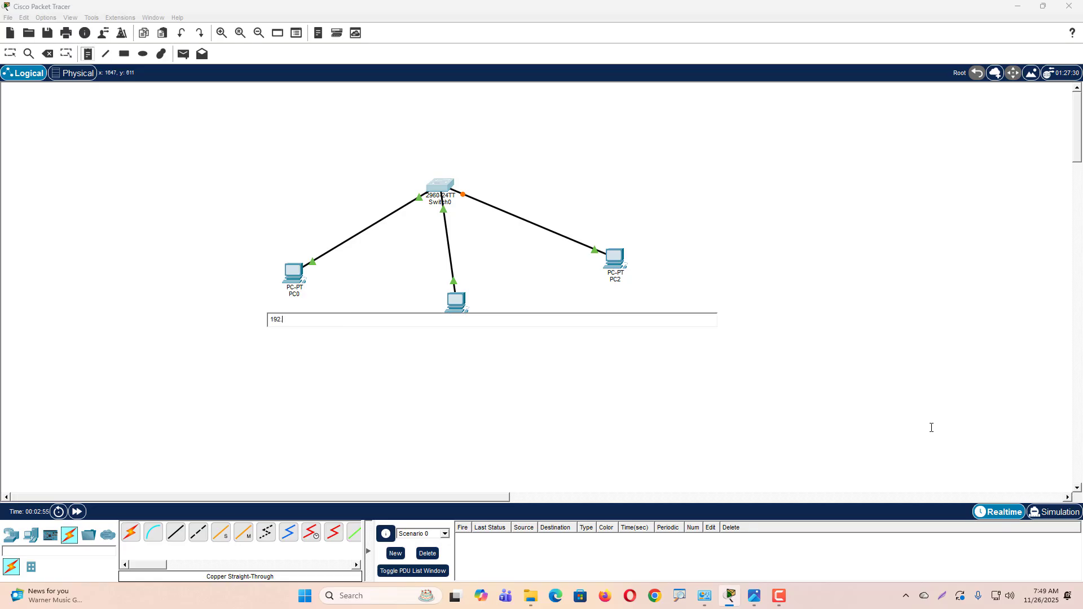
type("168.100.2")
key("Return")
type("255.255.0 192.168.100")
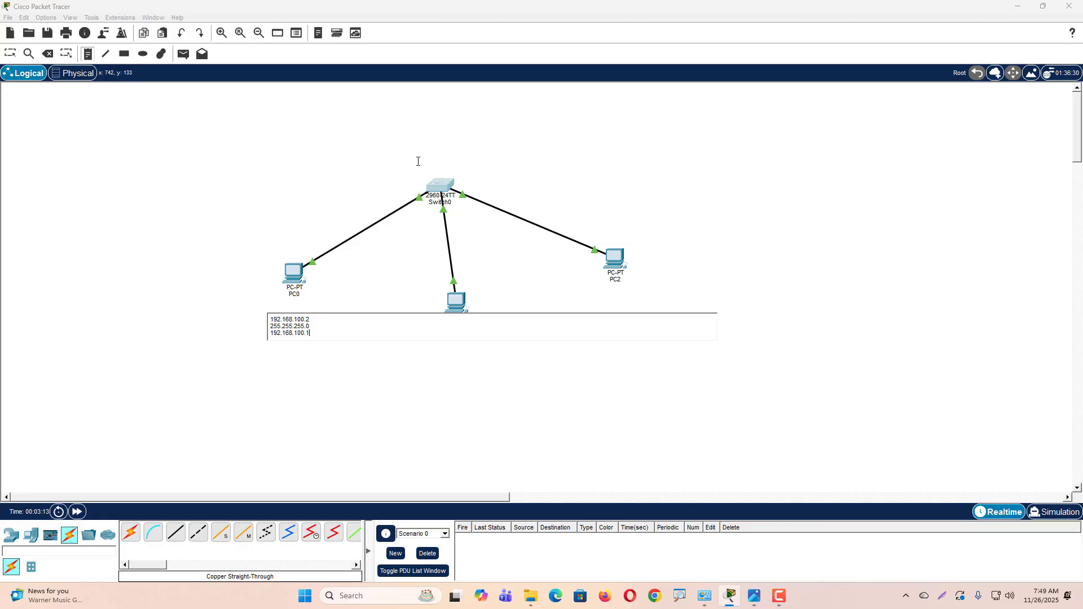
Place a note below PC1 listing 192.168.100.3, 255.255.255.0 and 192.168.100.1 on separate lines
left_click(87, 54)
left_click(441, 342)
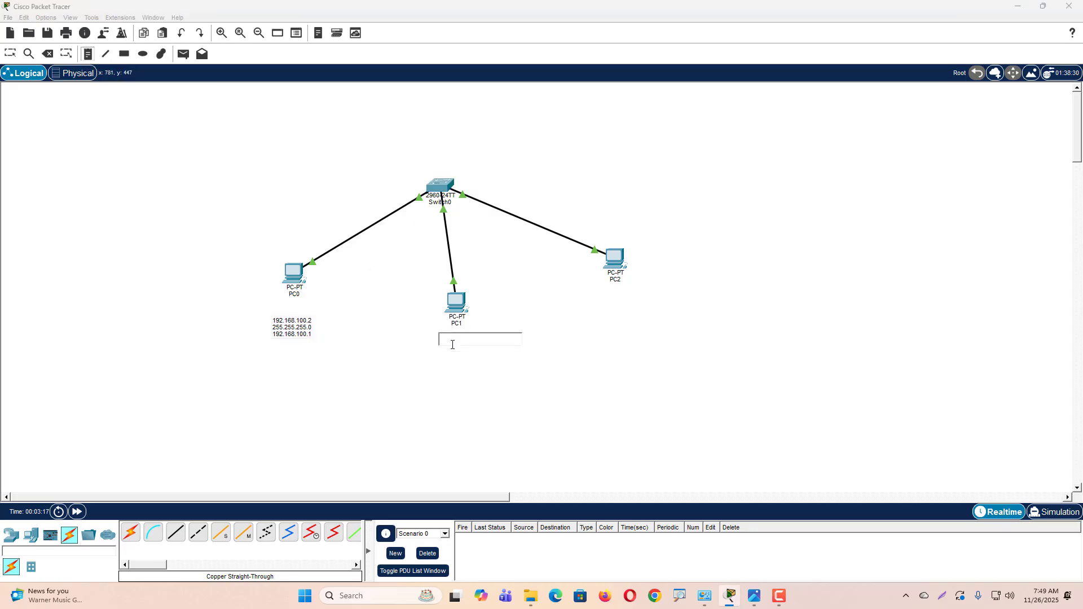
type("192")
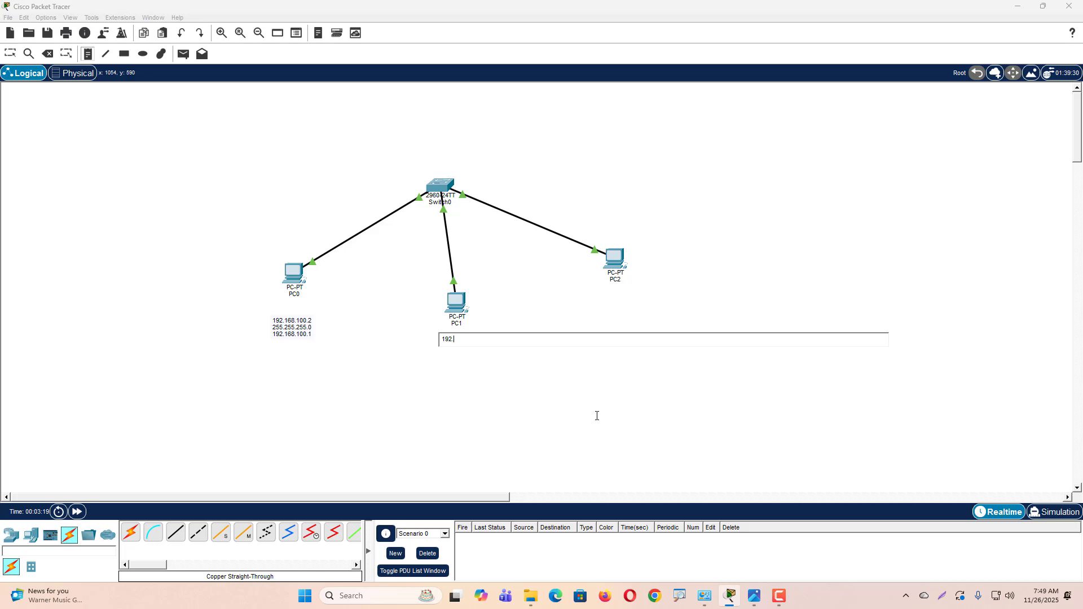
type(".168.100.3")
key("Return")
type("255.255.255.0 1")
type("92")
type(".168.100.1")
left_click(573, 386)
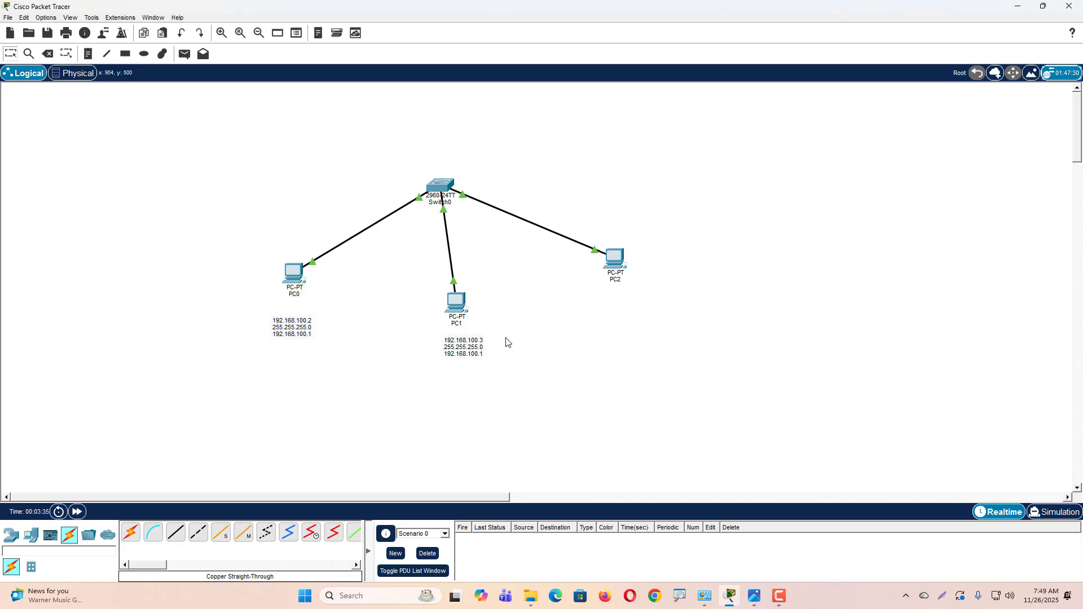
Place a note below PC2 listing 192.168.100.4, 255.255.255.0 and 192.168.100.1 on separate lines
left_click(619, 299)
type("192")
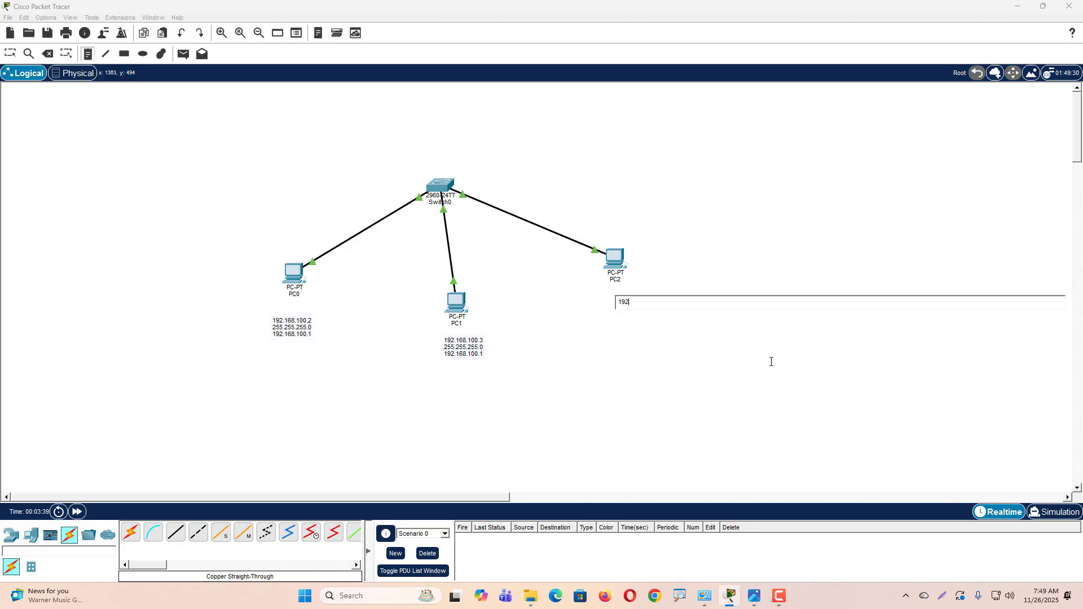
type(".168.100.4 ")
type("255.255.25")
type("5.0")
key("Return")
type("192.168.1")
Prefix the three lines of PC2's note with the labels "IP=", "SUBNET=" and "GATEWAY="
left_click(616, 303)
type("Ip=")
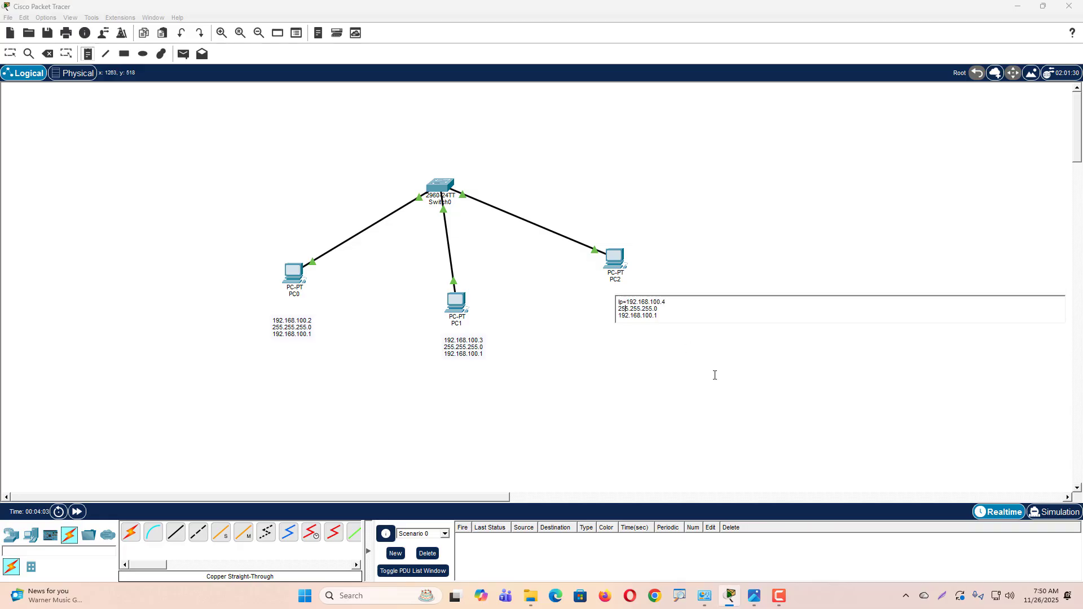
key("BackSpace")
type("P")
type("SUB")
type("NET= ")
type("GA")
type("TEWAY")
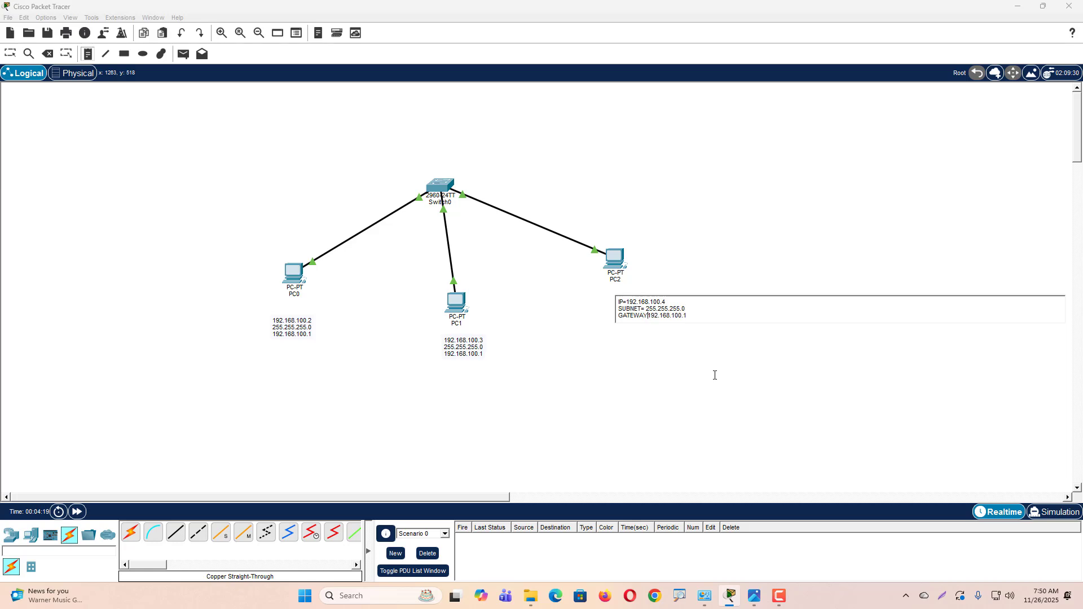
type("=")
left_click(715, 375)
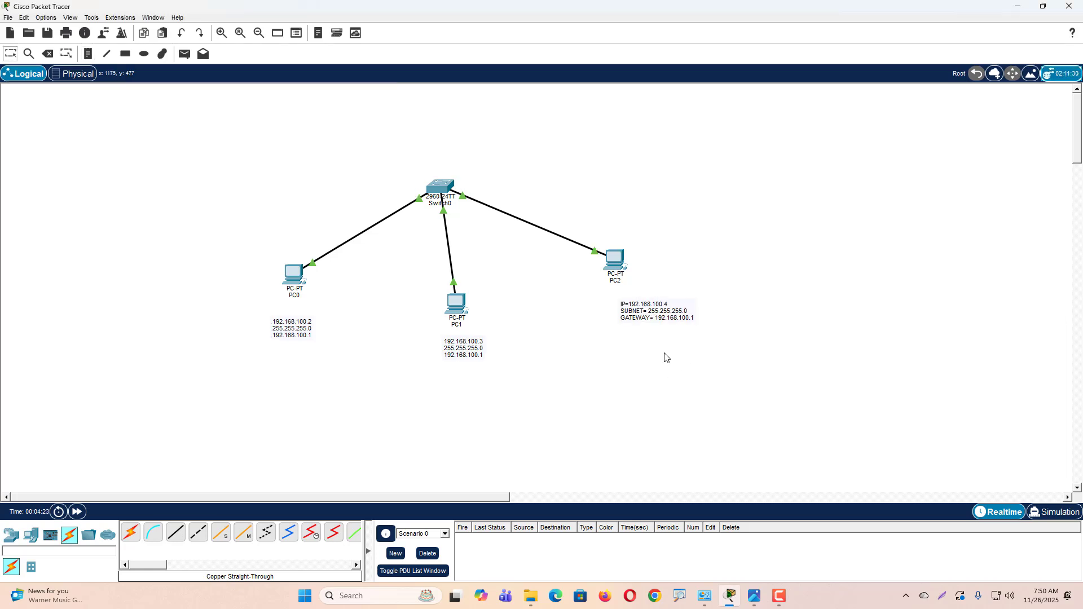
Configure PC2 with static IPv4 address 192.168.100.4, the default subnet mask and default gateway 192.168.100.1
left_click(617, 261)
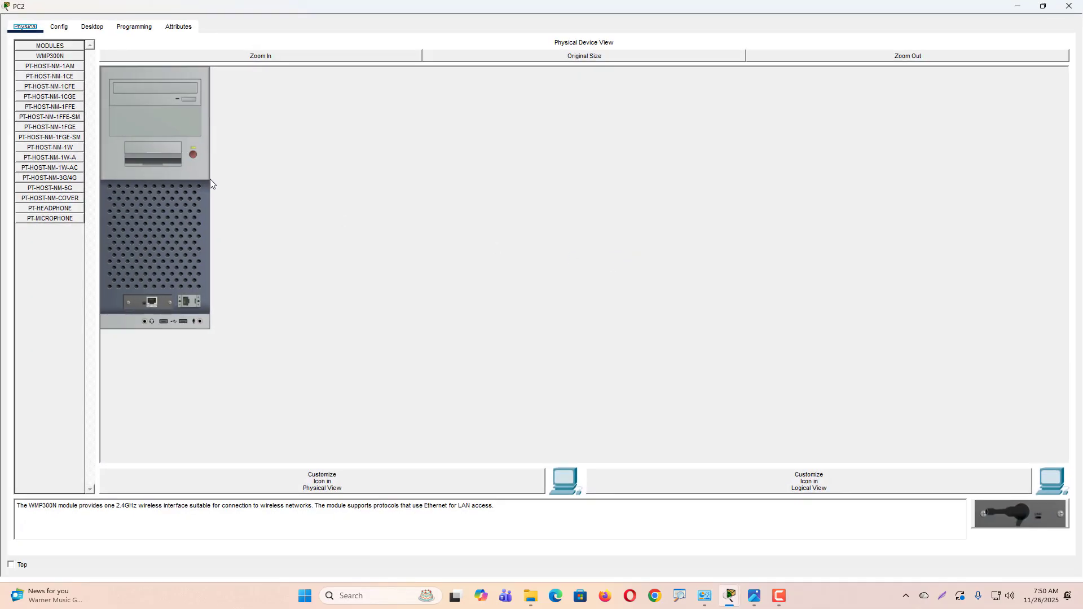
left_click(95, 26)
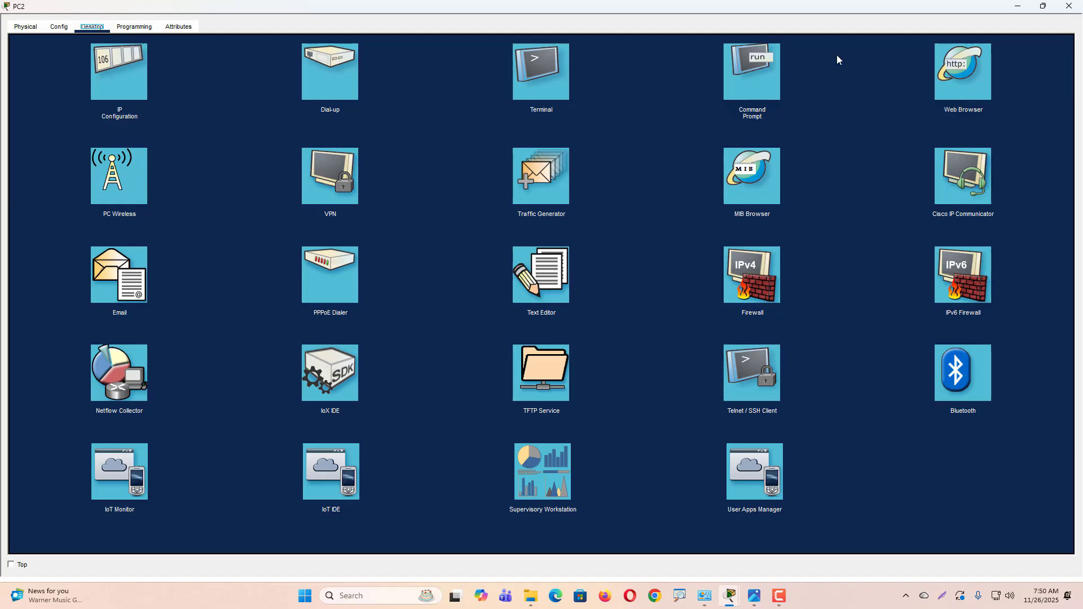
left_click(1044, 6)
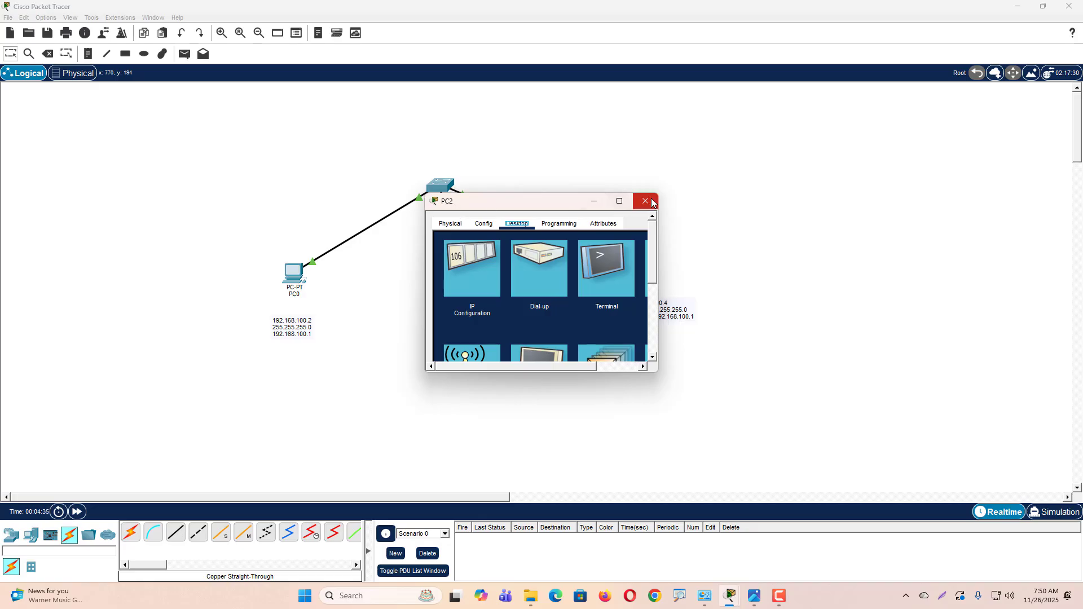
left_click_drag(656, 373, 816, 494)
left_click_drag(641, 200, 801, 106)
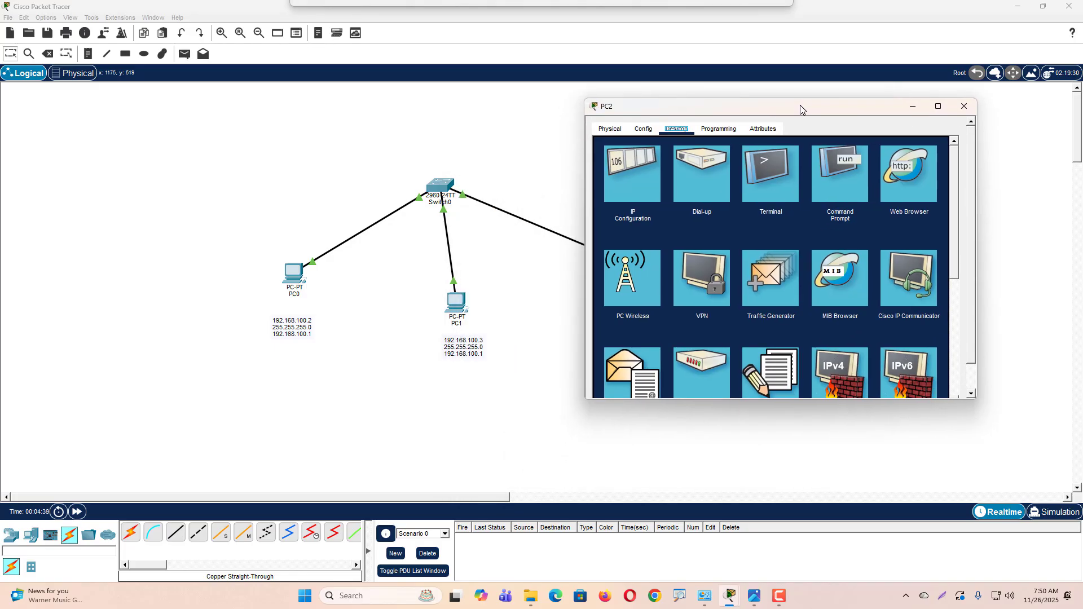
left_click(629, 171)
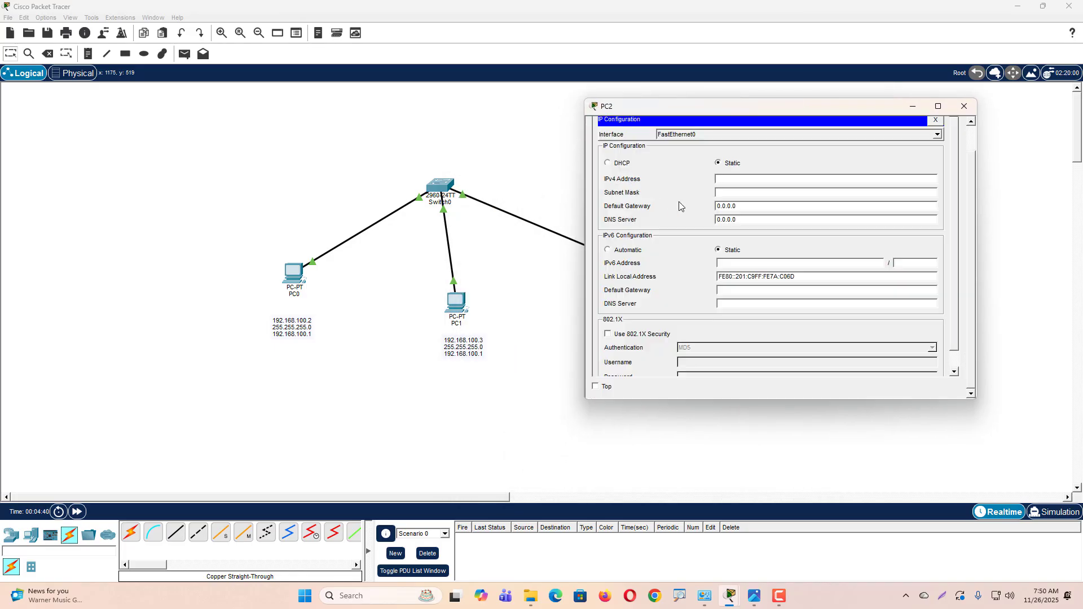
left_click(748, 180)
type("192.168.100.4")
left_click(746, 192)
key("Tab")
type("19")
left_click(974, 103)
Configure PC1 with static IPv4 address 192.168.100.3, the default subnet mask and default gateway 192.168.100.1
left_click(456, 303)
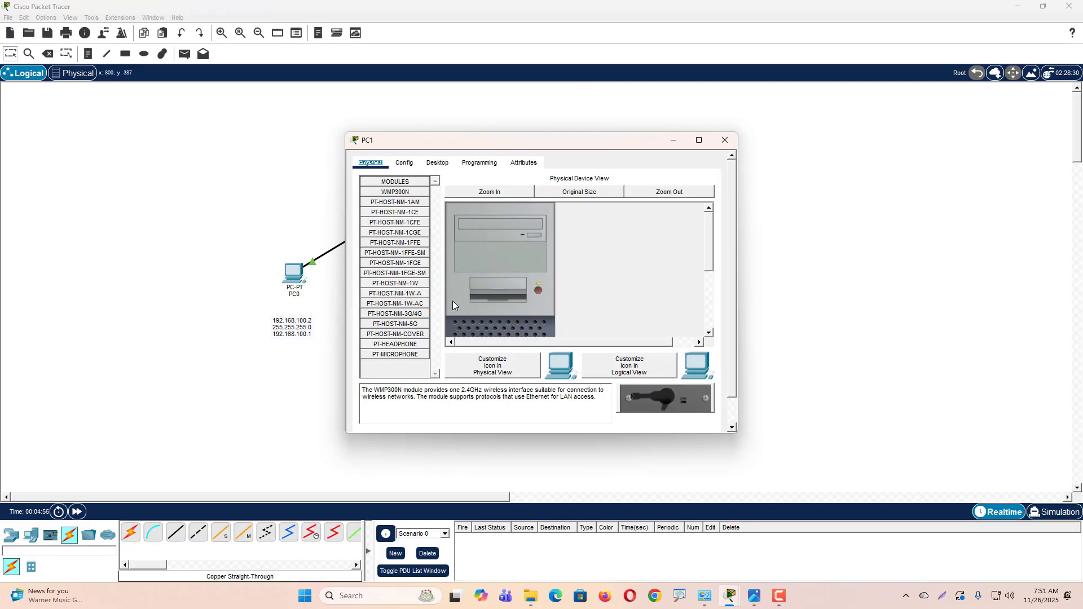
left_click_drag(516, 140, 848, 137)
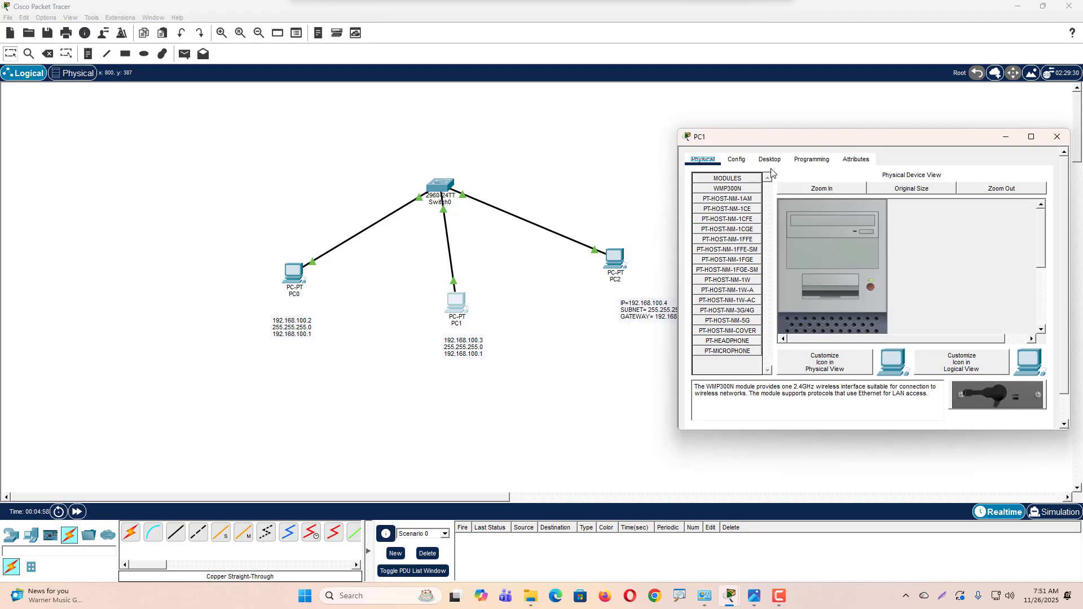
left_click(774, 163)
left_click(727, 218)
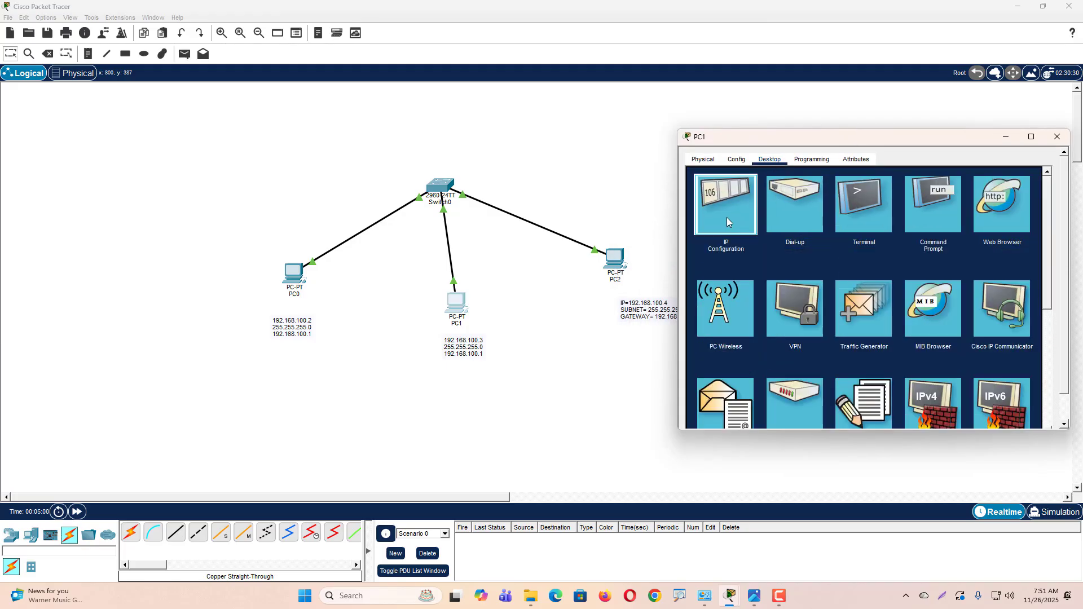
left_click(828, 214)
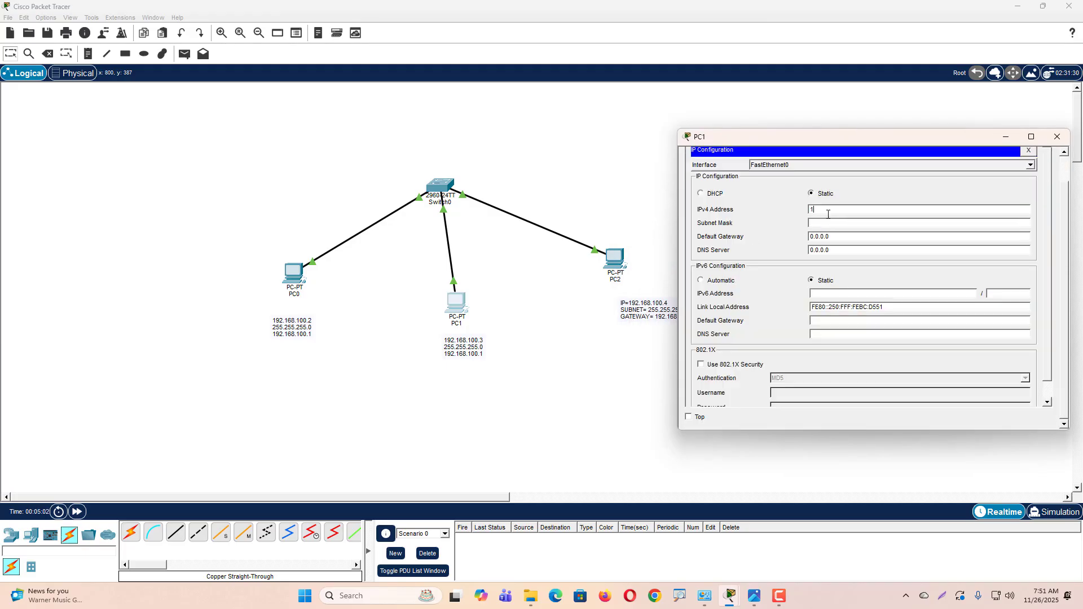
type("192.168.100.3")
key("Tab")
key("Tab")
type("192.168.100.1")
left_click(1057, 137)
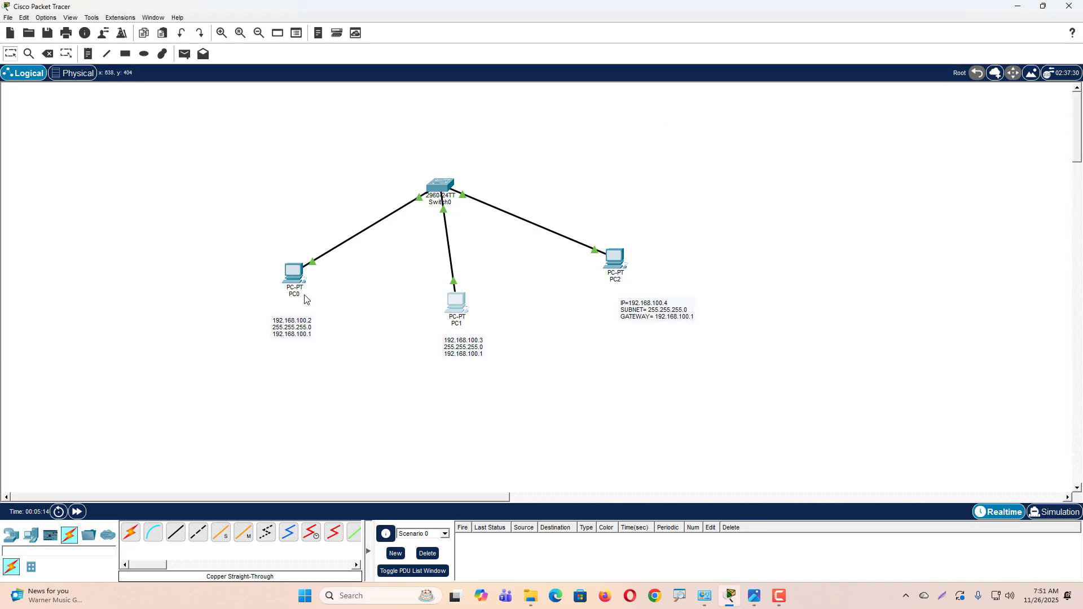
Configure PC0 with static IPv4 address 192.168.100.2, the default subnet mask and default gateway 192.168.100.1
left_click(294, 275)
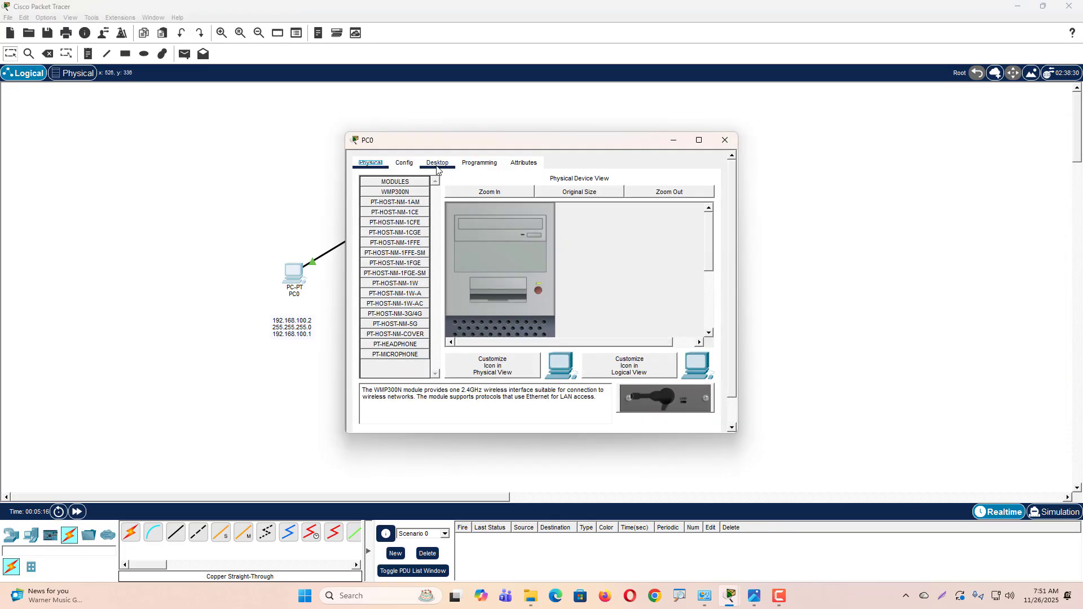
left_click(438, 165)
left_click_drag(743, 110, 759, 107)
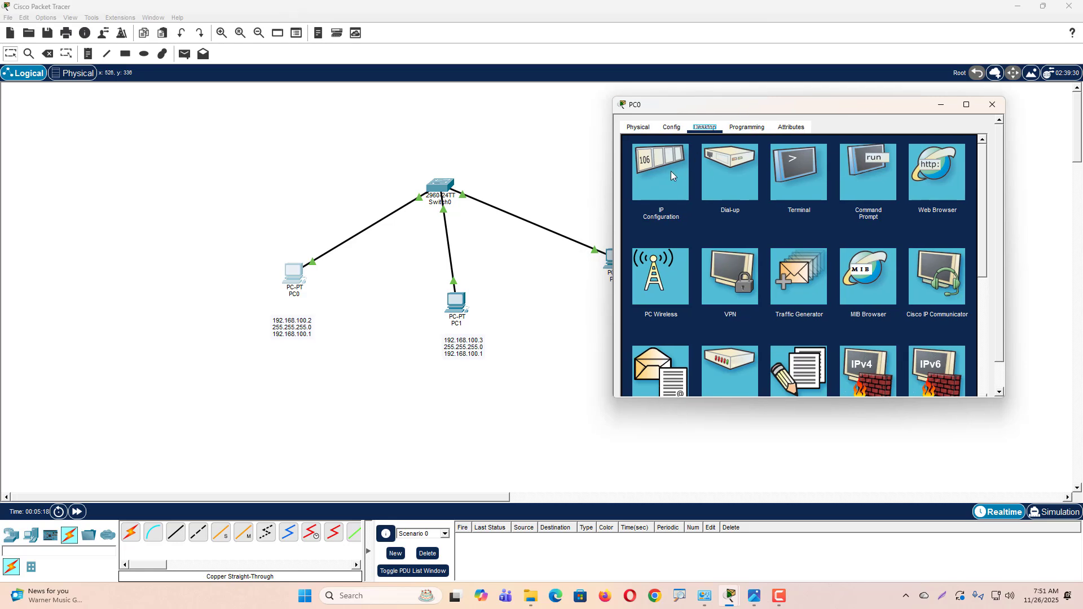
left_click(671, 171)
left_click(760, 179)
type("1")
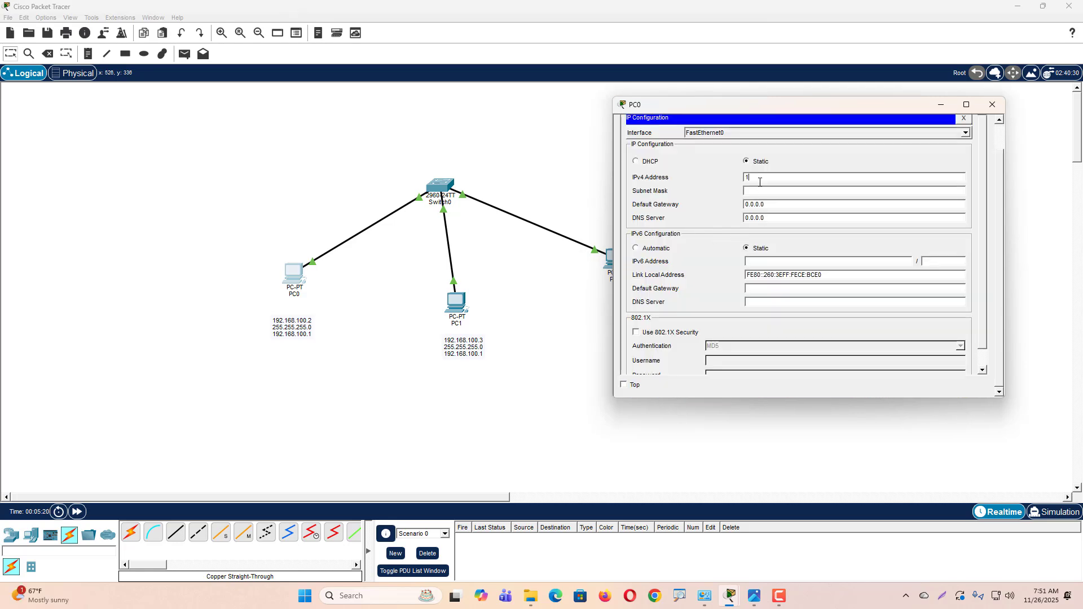
type("92.168.100.2")
key("Tab")
key("Tab")
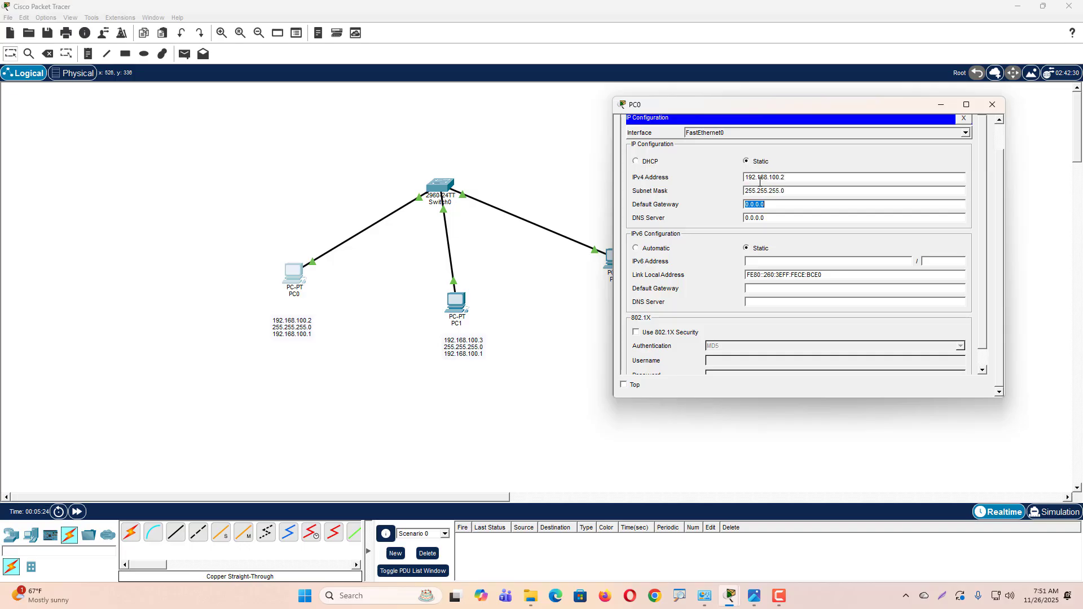
type("192.168.100.1")
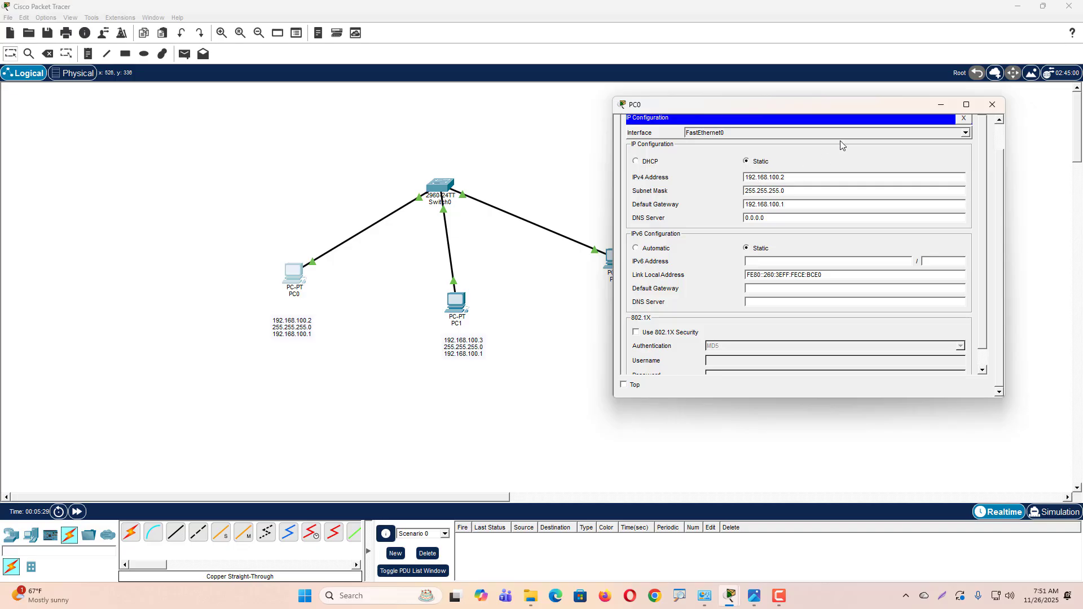
left_click(992, 105)
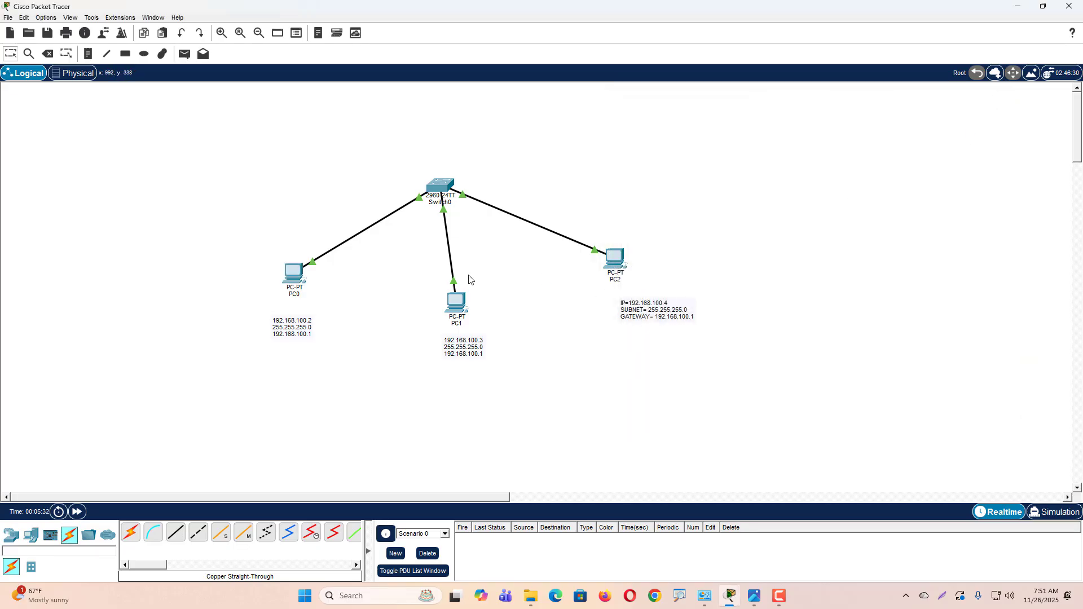
Ping PC0 at 192.168.100.2 from PC2's command prompt
left_click(615, 261)
left_click_drag(560, 138, 792, 141)
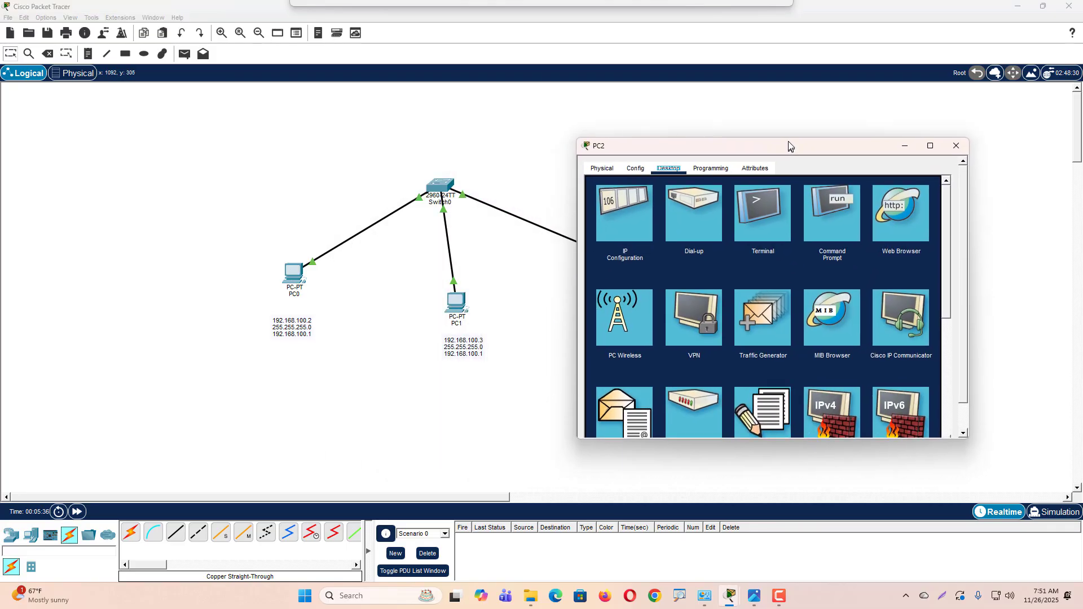
left_click(835, 210)
type("P")
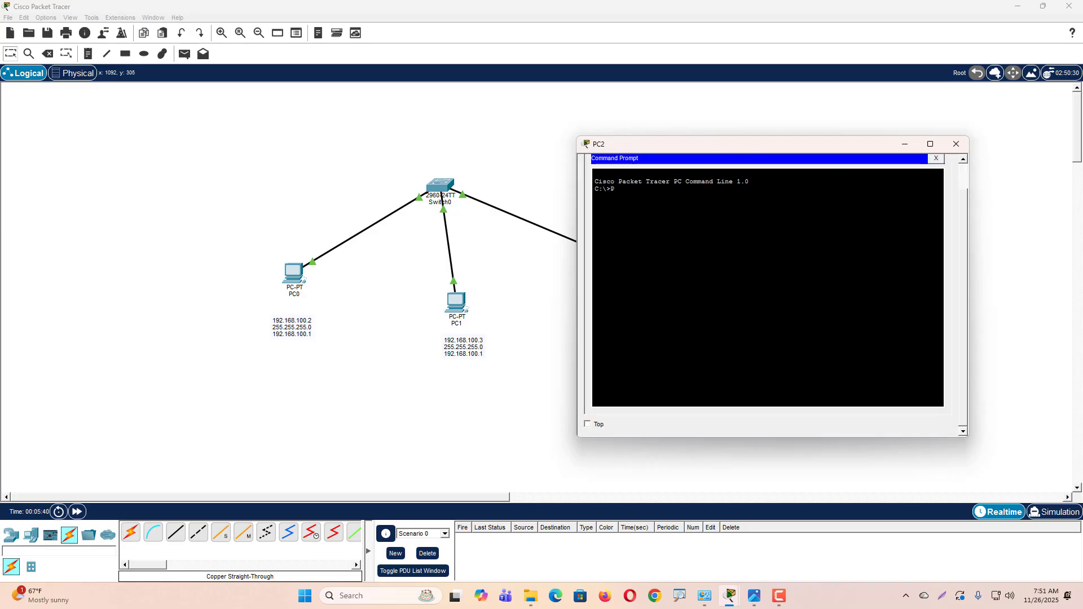
type("ING 192.168.100.2")
key("Return")
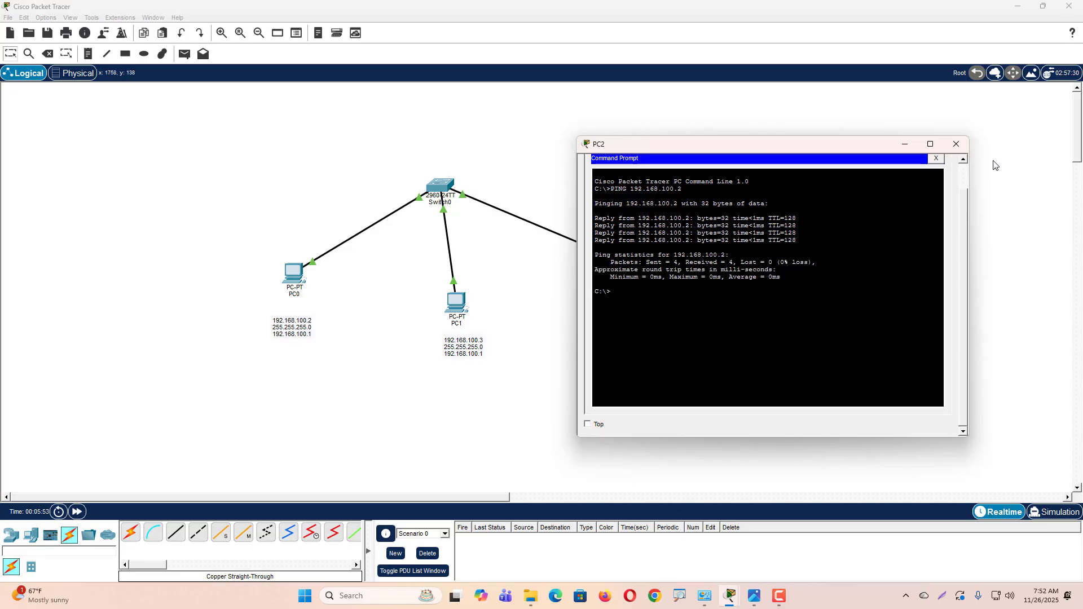
left_click(956, 144)
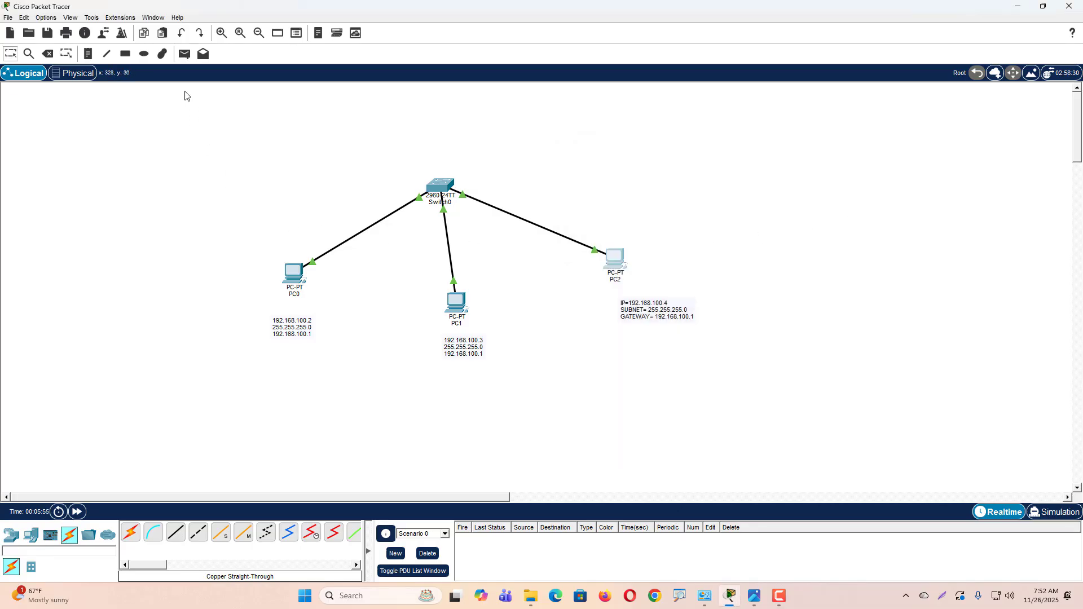
Send a simple PDU from PC0 to PC2
left_click(183, 55)
left_click(295, 274)
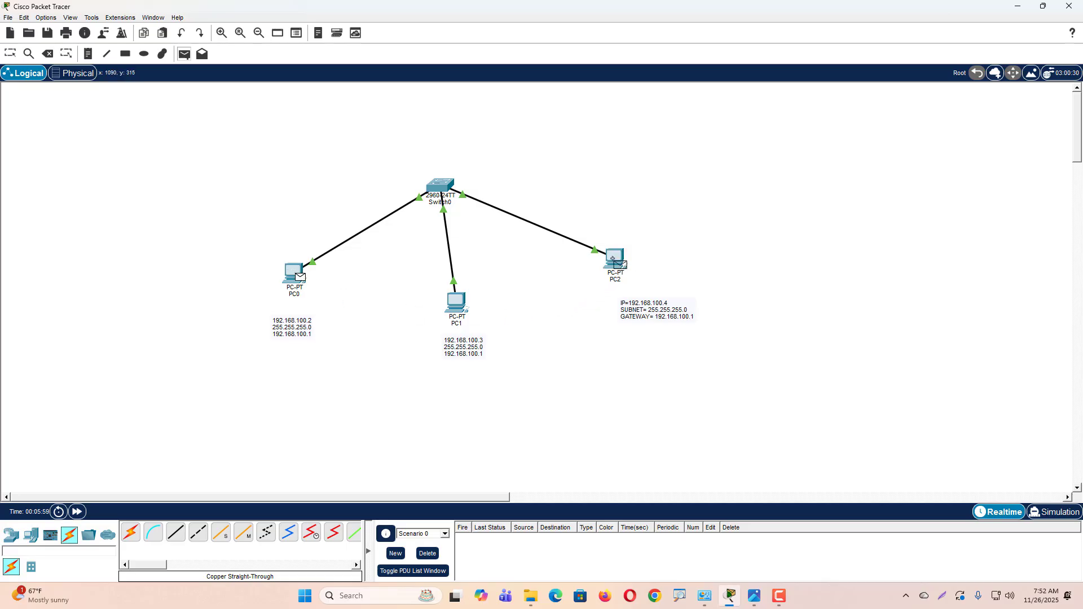
left_click(615, 259)
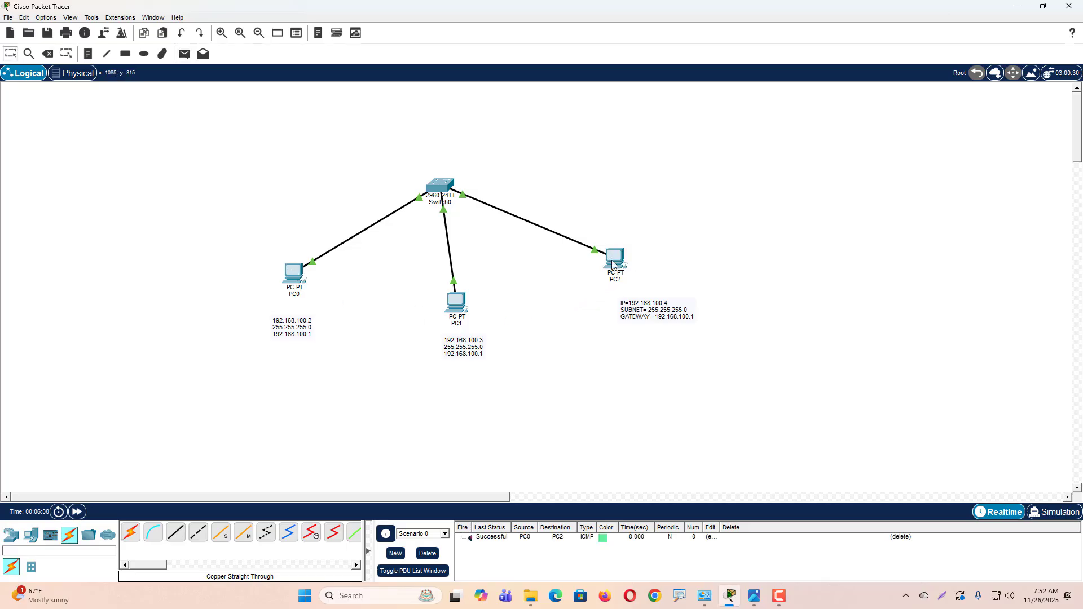
Play the PC0-to-PC2 message in simulation mode to watch its path, and pause the playback
left_click(1046, 514)
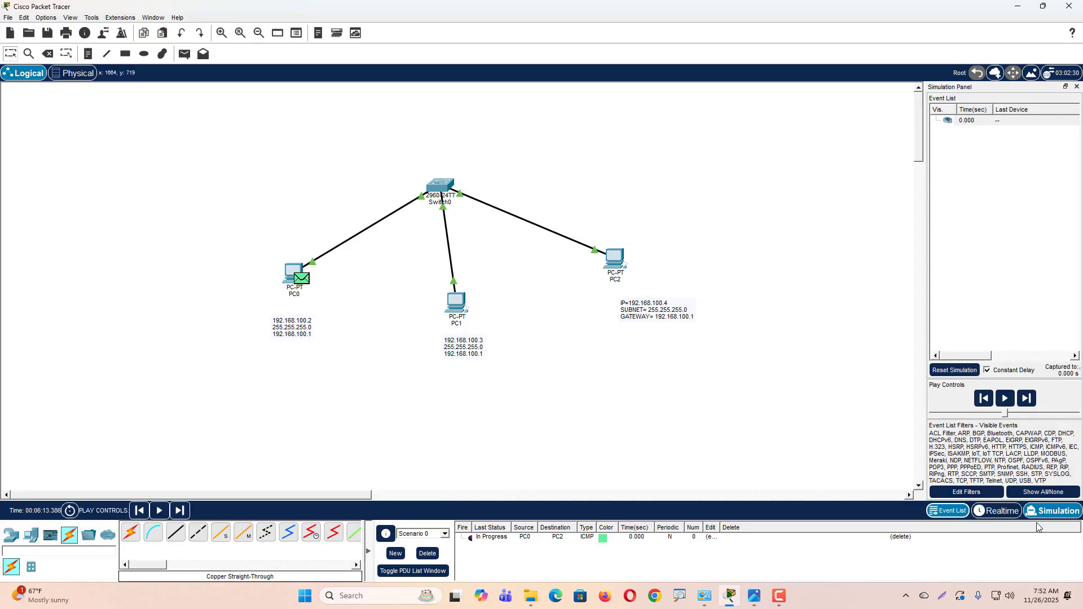
left_click(1006, 398)
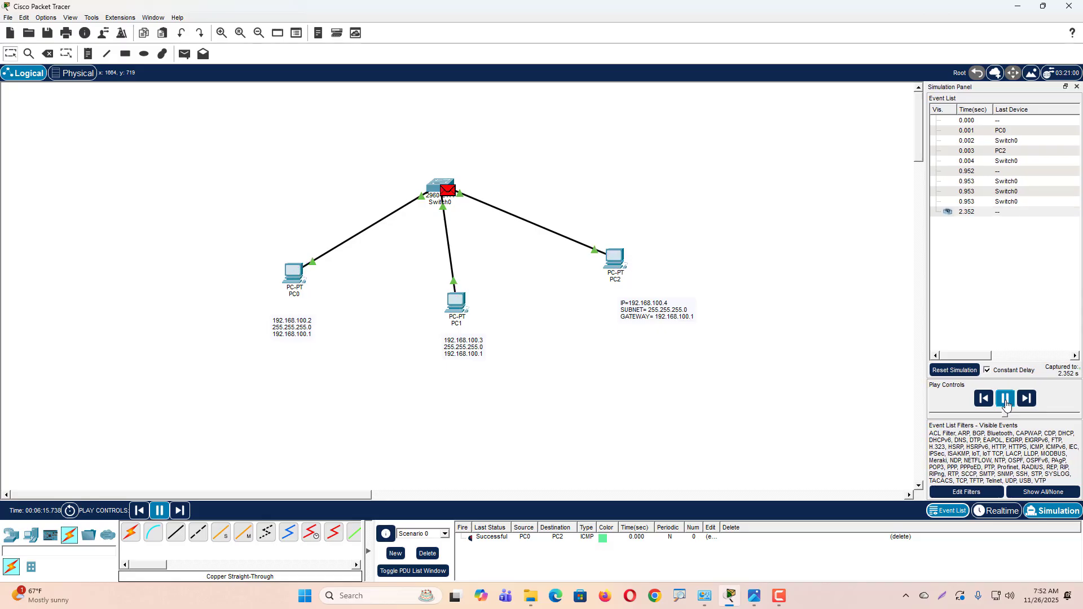
left_click(1006, 400)
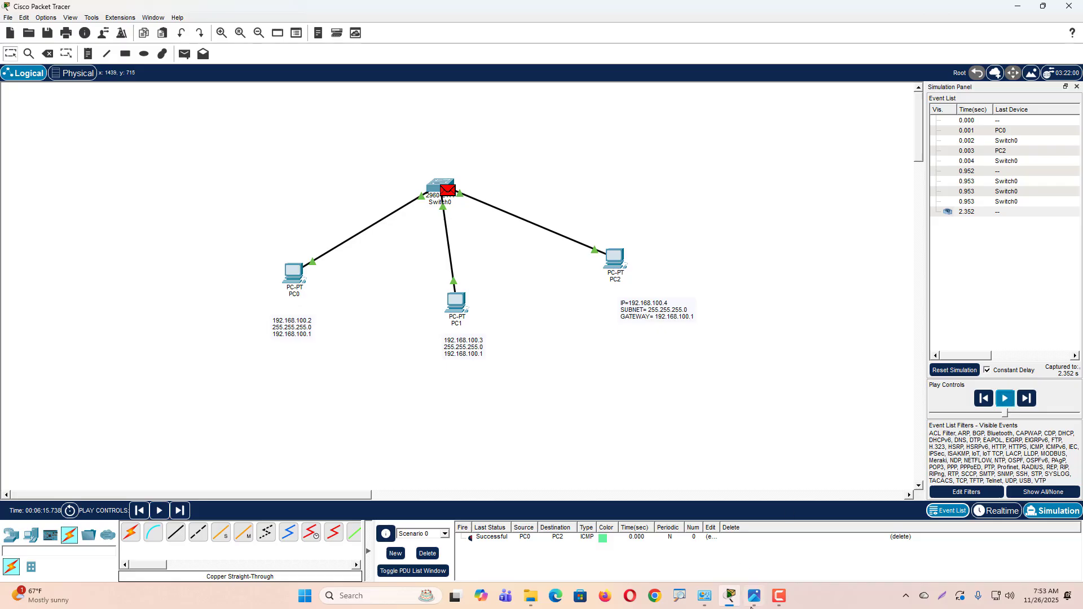